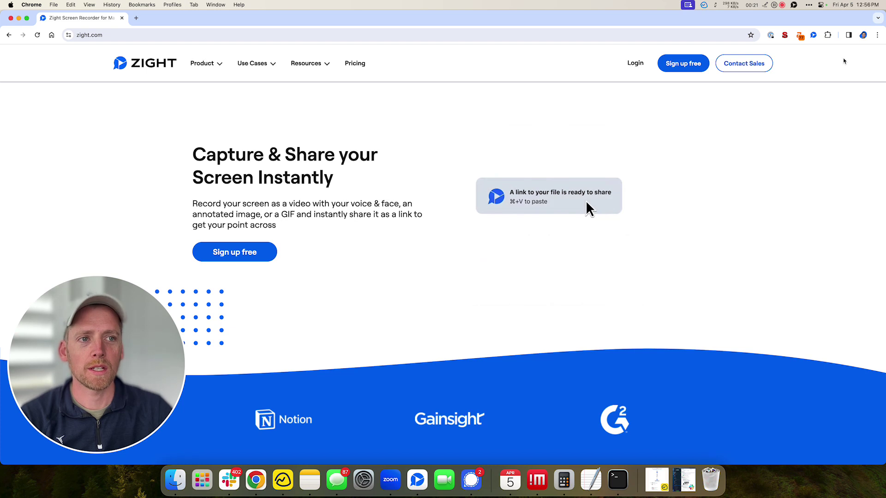
Look through the browser extensions list and Zight capture options, then close them.
click(827, 35)
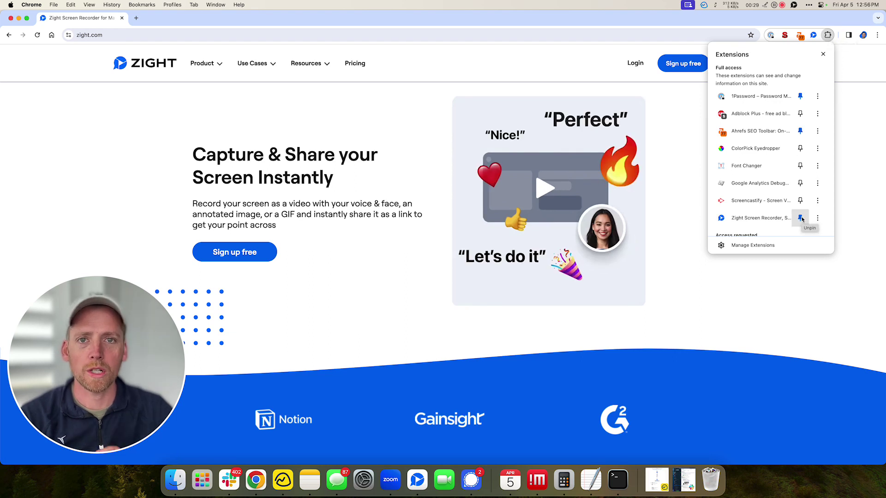
click(812, 18)
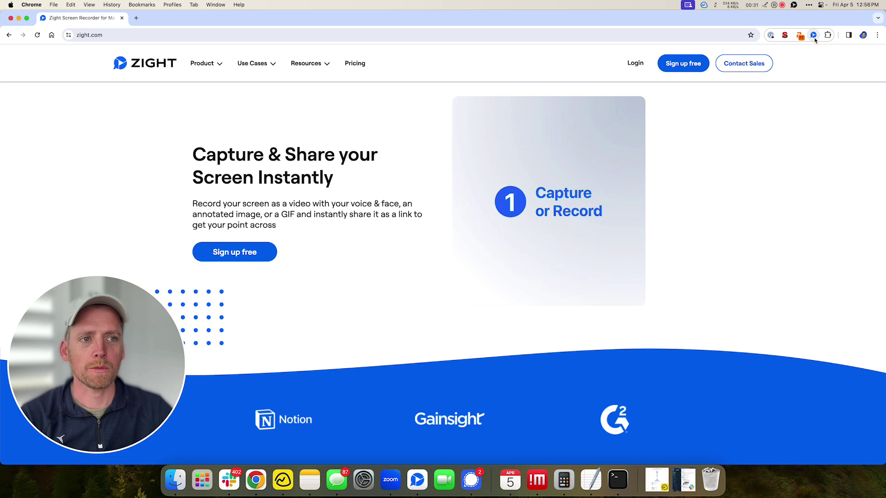
click(813, 36)
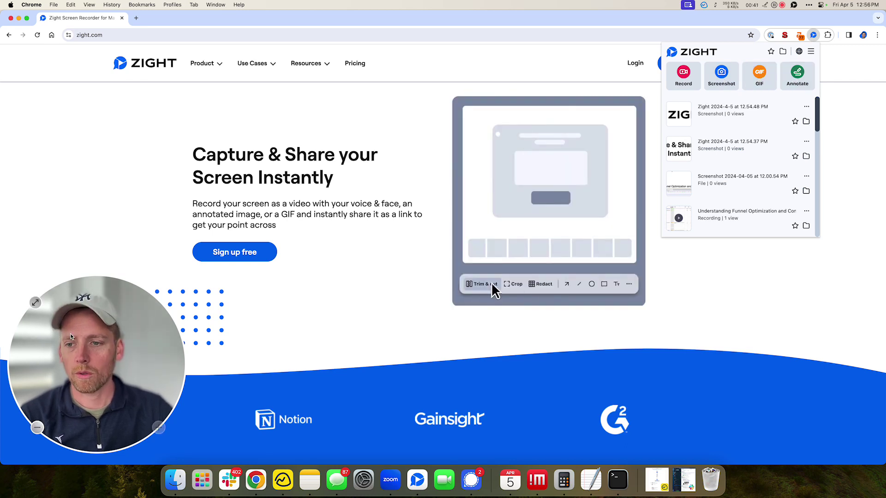
click(762, 387)
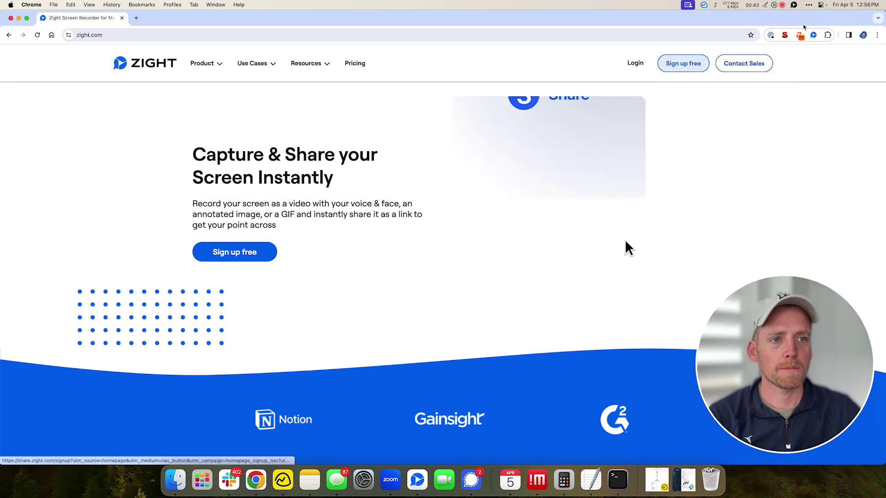
Open Zight's Record settings and, after trying Screen Only and Cam Only, choose Screen & Cam.
click(813, 35)
click(683, 75)
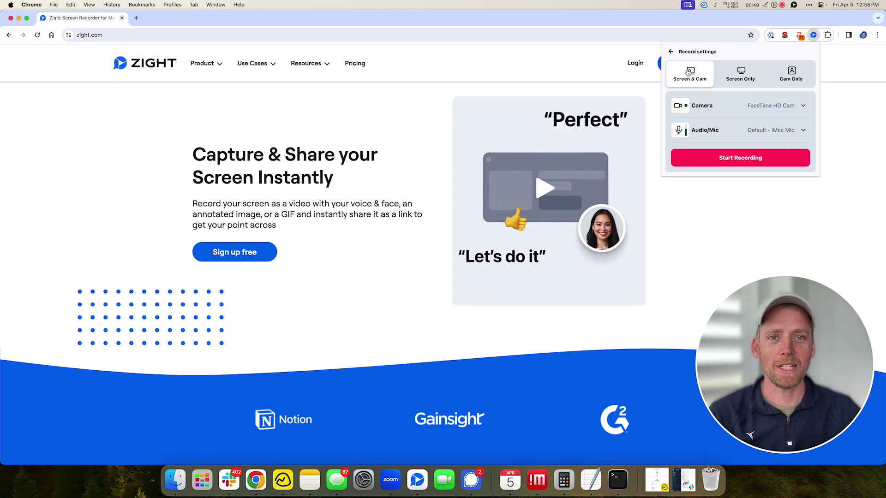
click(740, 73)
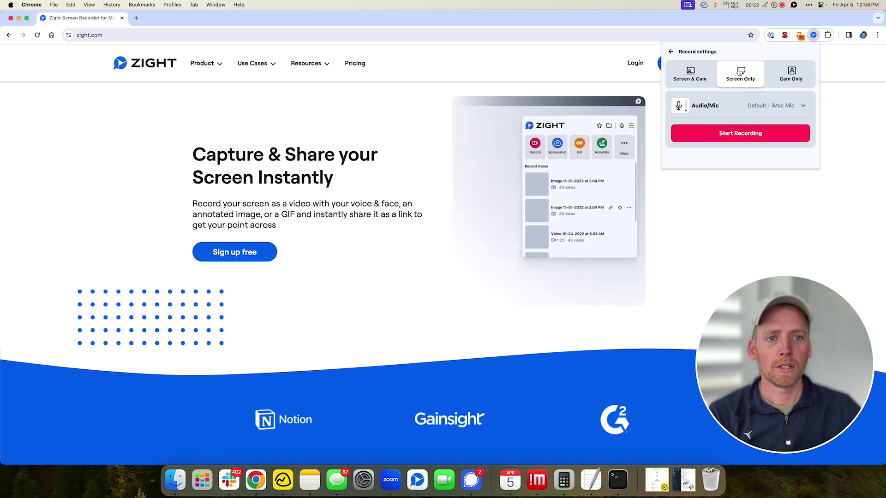
click(677, 106)
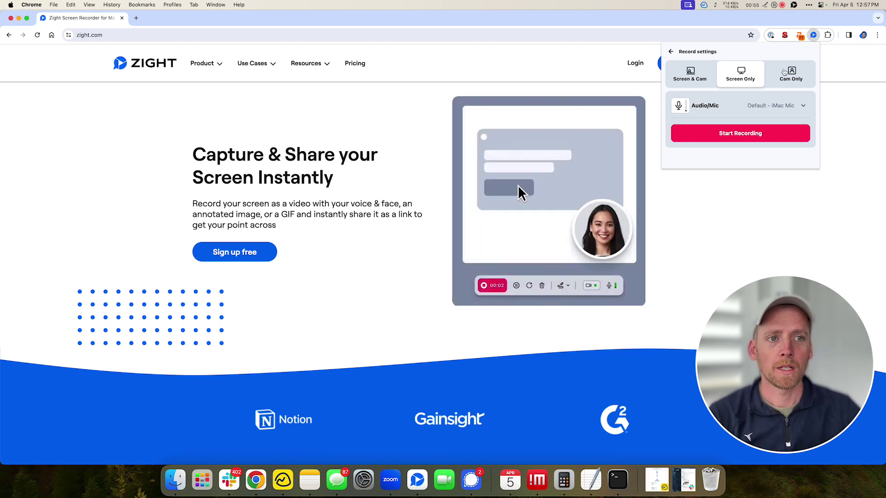
click(784, 74)
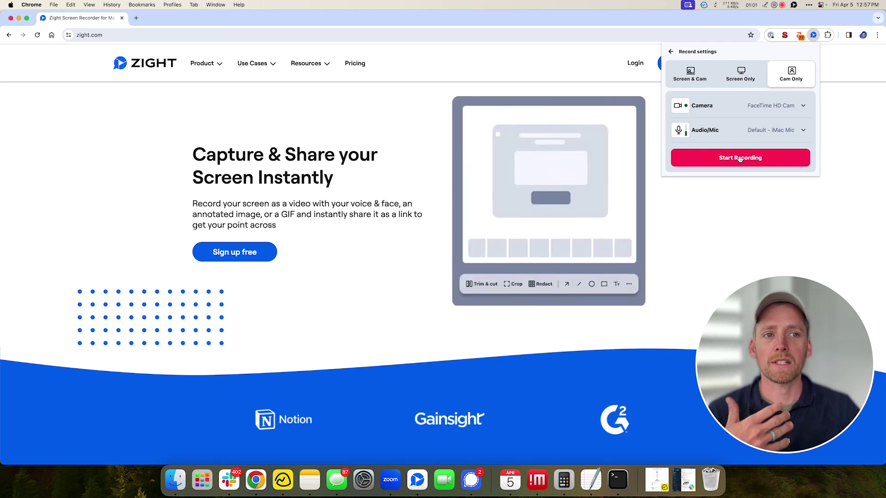
click(691, 73)
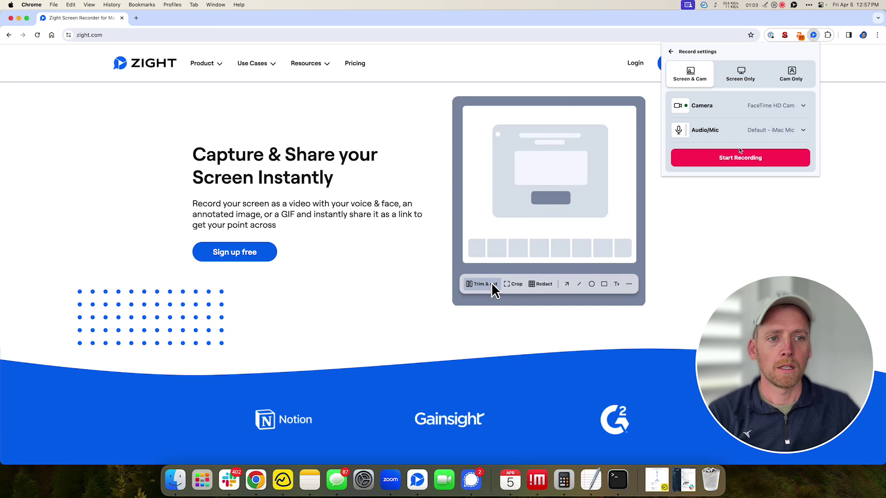
Start a screen-and-camera recording of the Zight homepage Chrome tab.
click(740, 157)
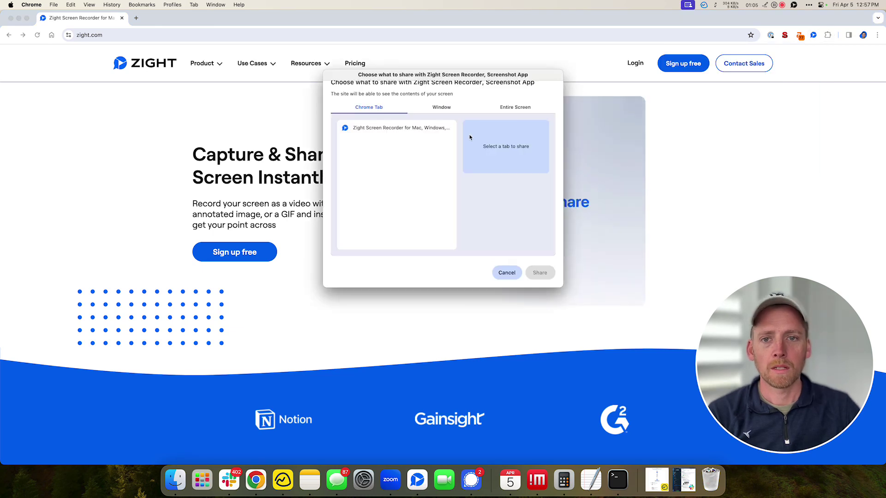
click(383, 129)
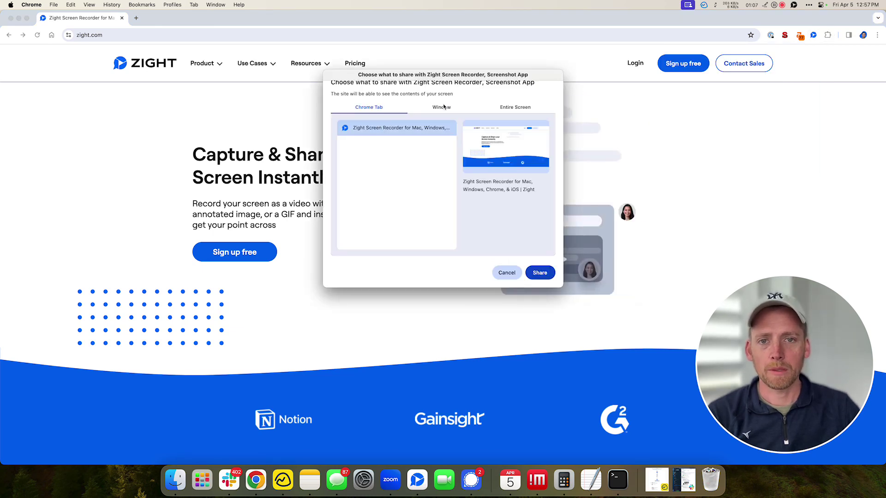
click(395, 132)
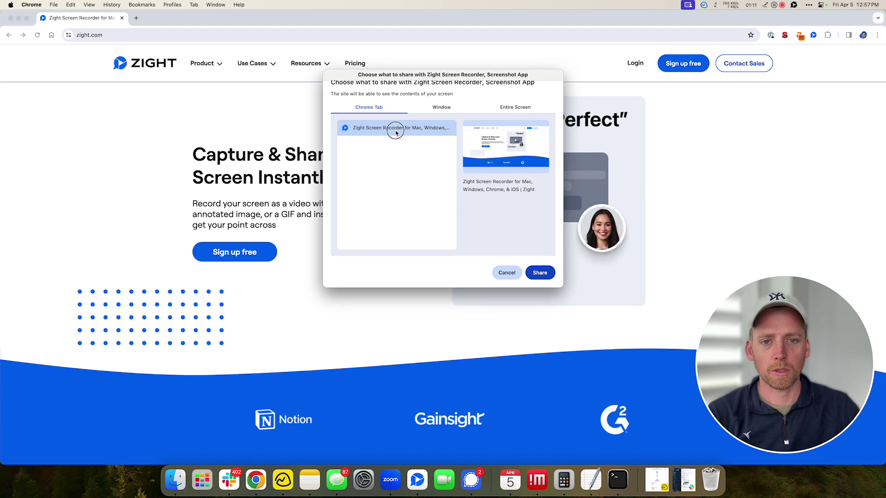
click(539, 272)
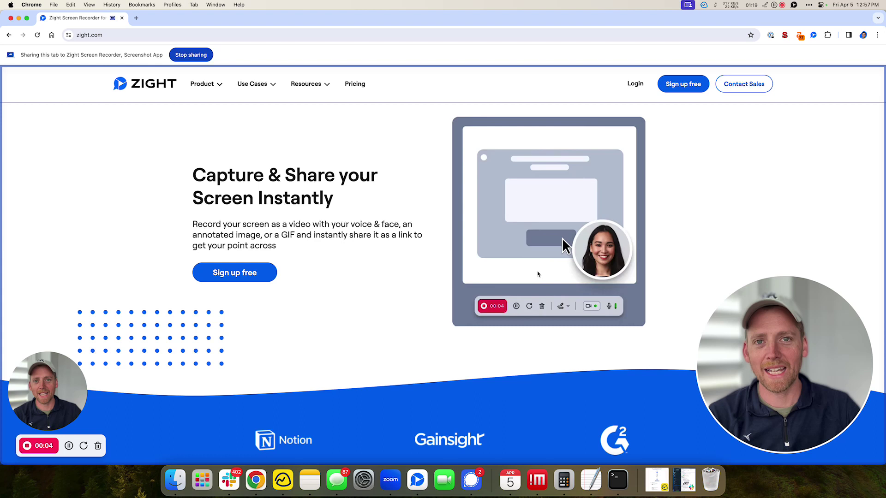
Scroll down the zight.com homepage while the recording runs.
scroll(321, 212, down, 1)
scroll(320, 211, down, 5)
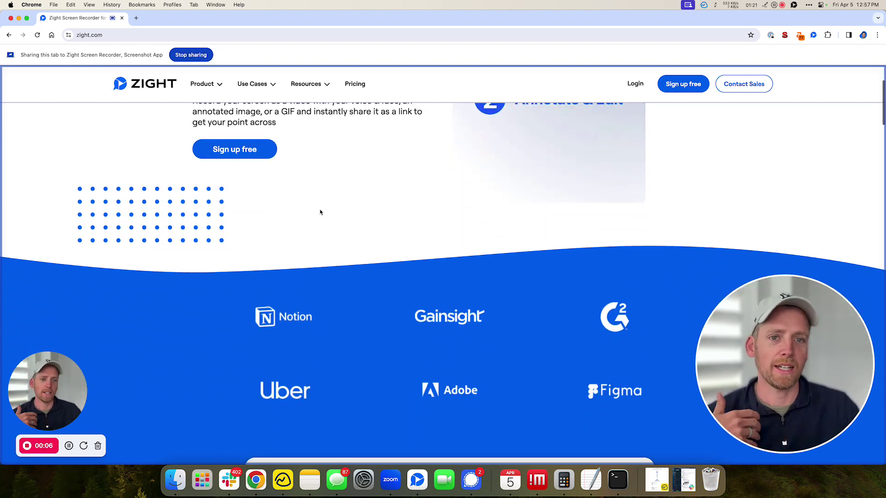
scroll(320, 212, down, 1)
scroll(321, 212, down, 6)
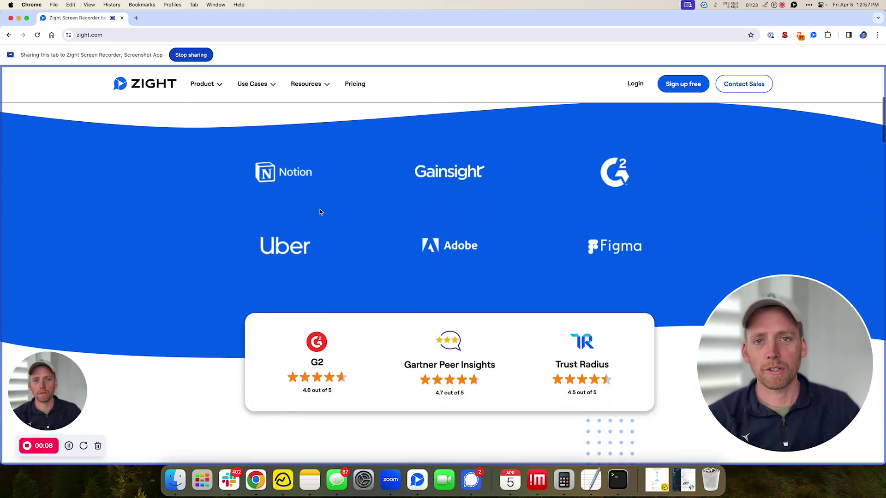
scroll(320, 212, down, 1)
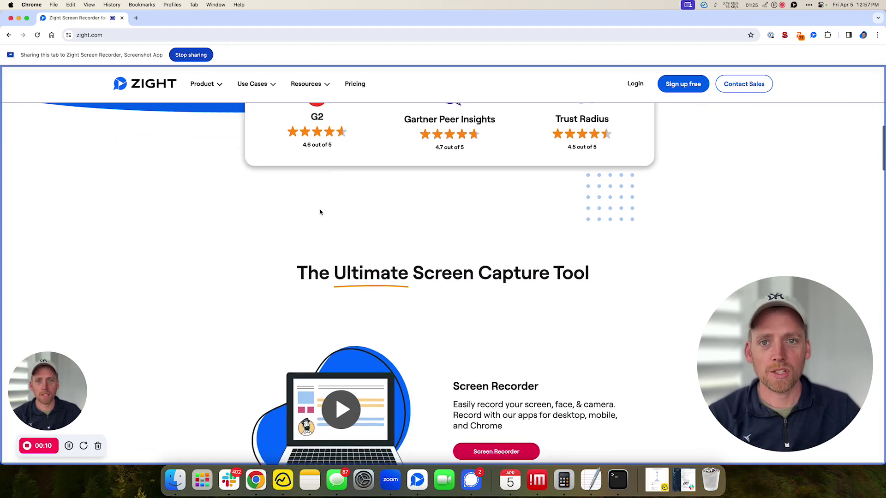
scroll(326, 210, up, 2)
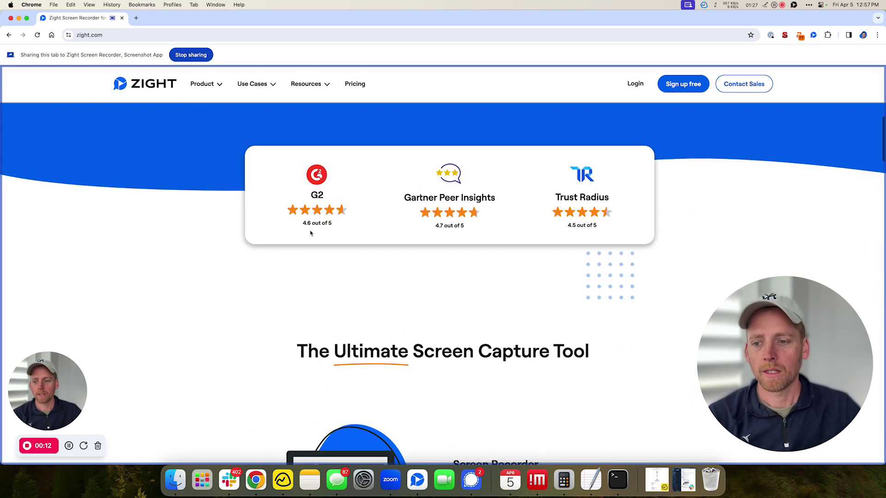
Stop the recording, then view the Embed code in its share page's Share dialog and close it.
click(39, 445)
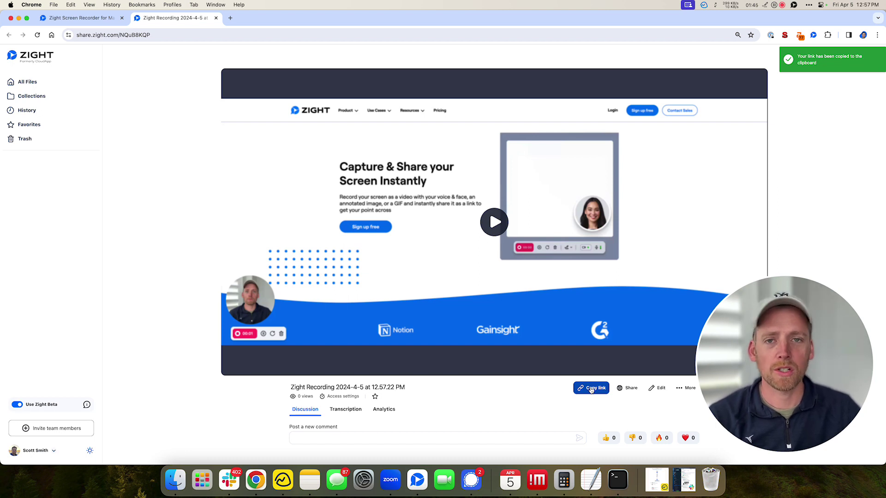
click(622, 389)
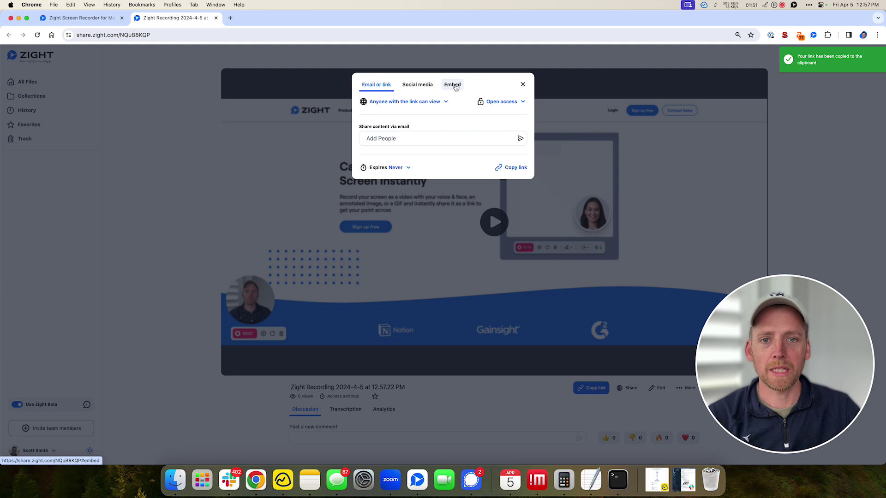
click(453, 87)
click(522, 84)
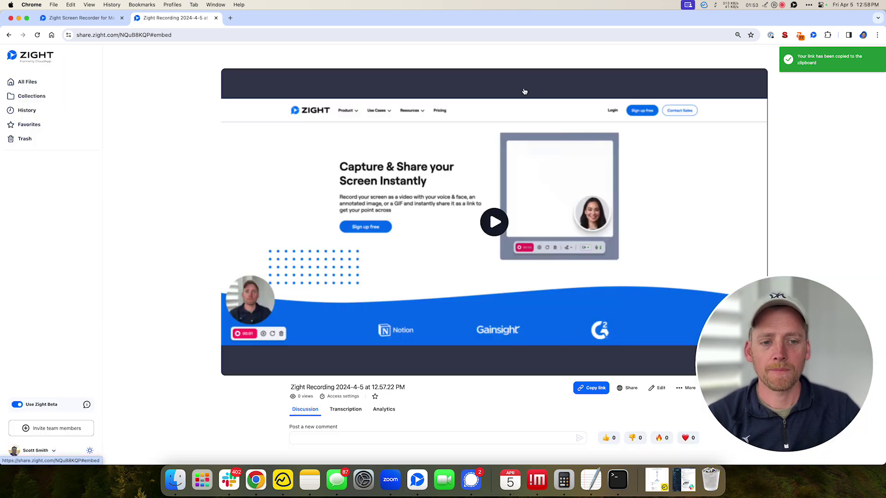
In the Finetune video editor, try cropping, trim the start to about 0:04, and view colour adjustments.
click(655, 389)
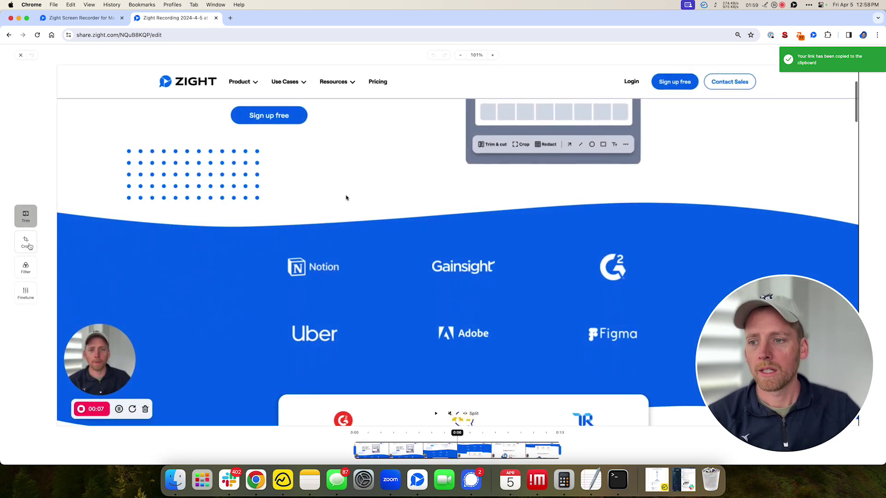
click(26, 244)
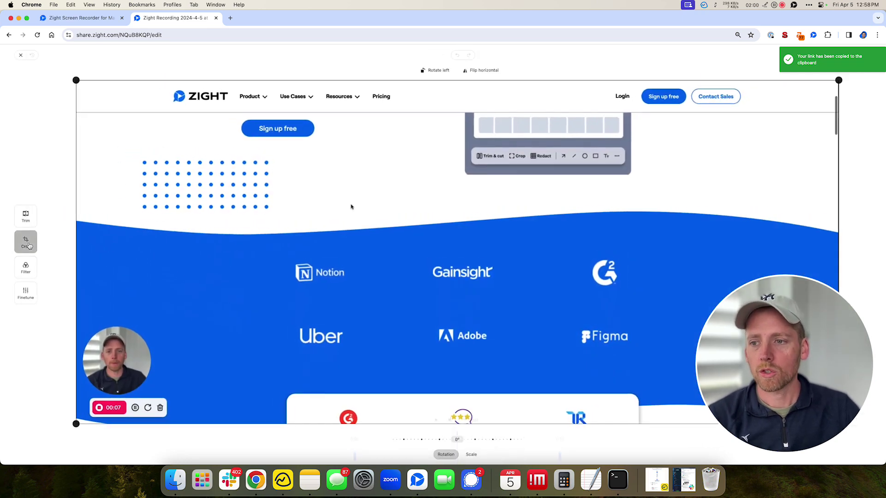
click(26, 217)
mouse_move(355, 450)
mouse_down()
mouse_move(426, 451)
mouse_move(360, 451)
mouse_up()
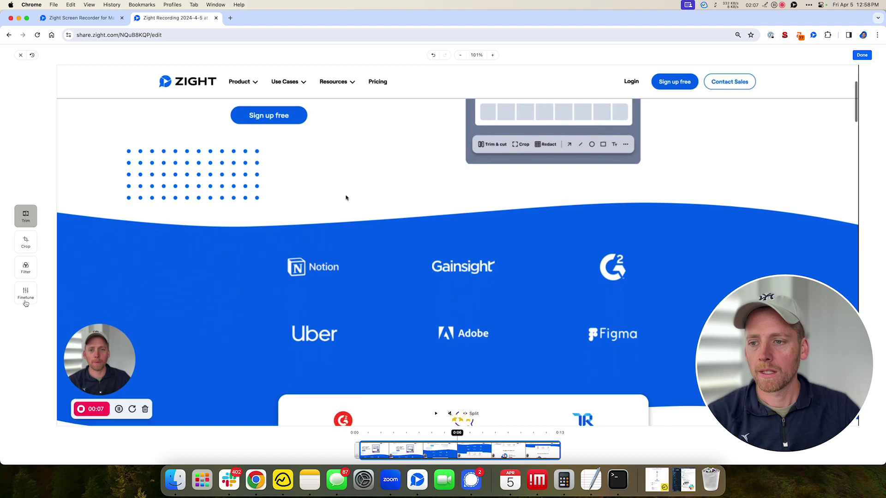
click(26, 302)
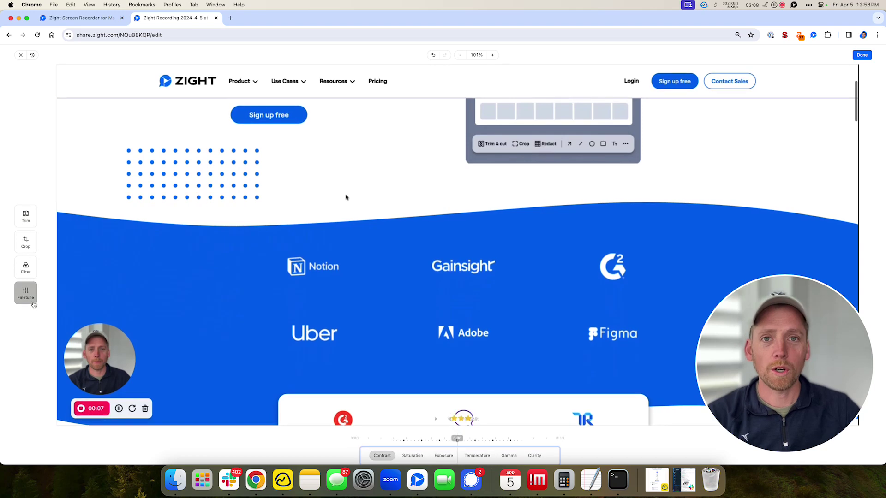
Close the editor and the recording's share tab, leaving without saving changes.
click(19, 55)
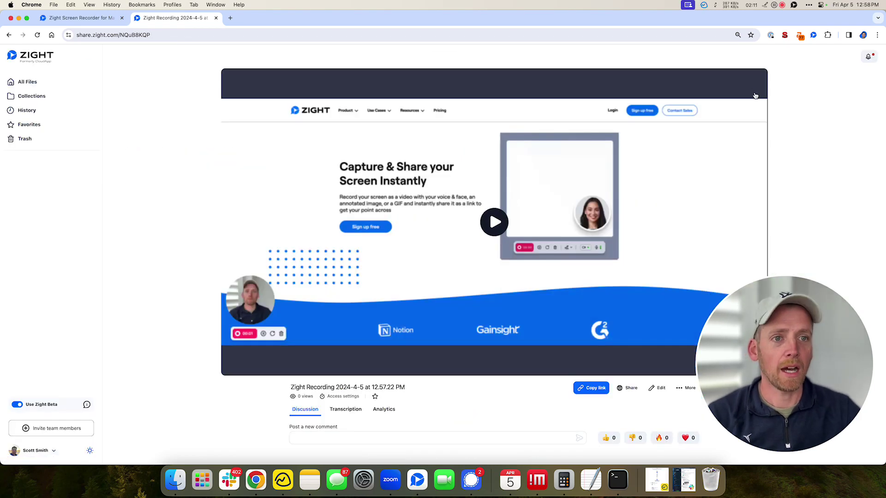
click(216, 18)
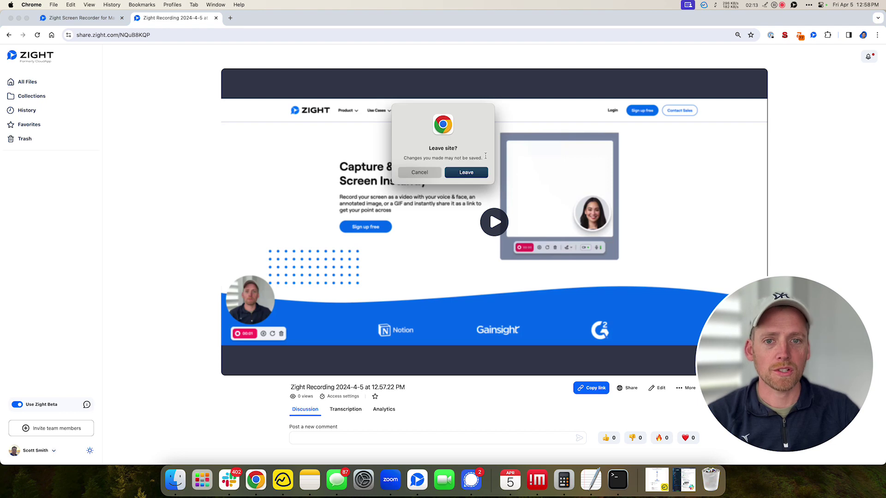
click(467, 172)
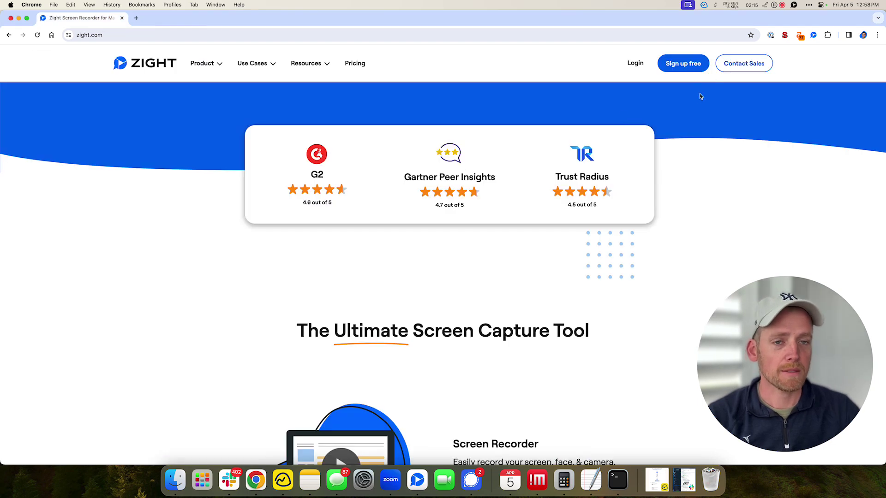
Take a Zight screenshot of the entire zight.com page using E for full-page capture.
scroll(698, 96, up, 5)
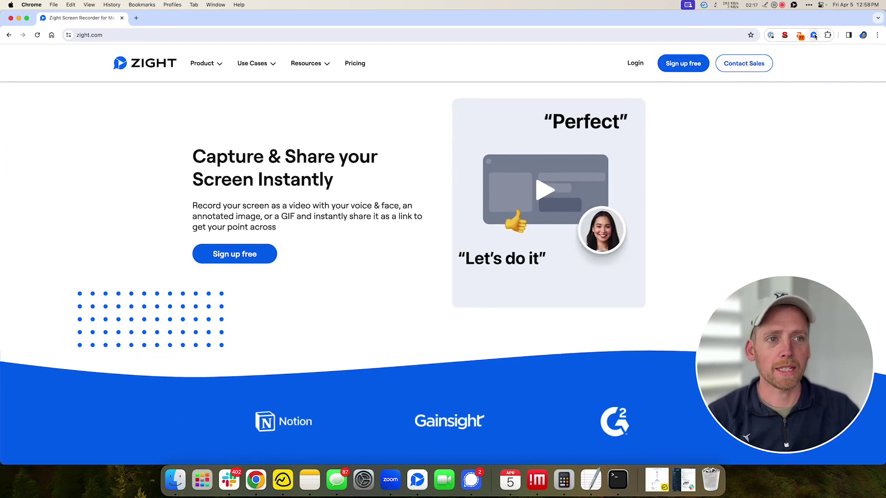
click(813, 35)
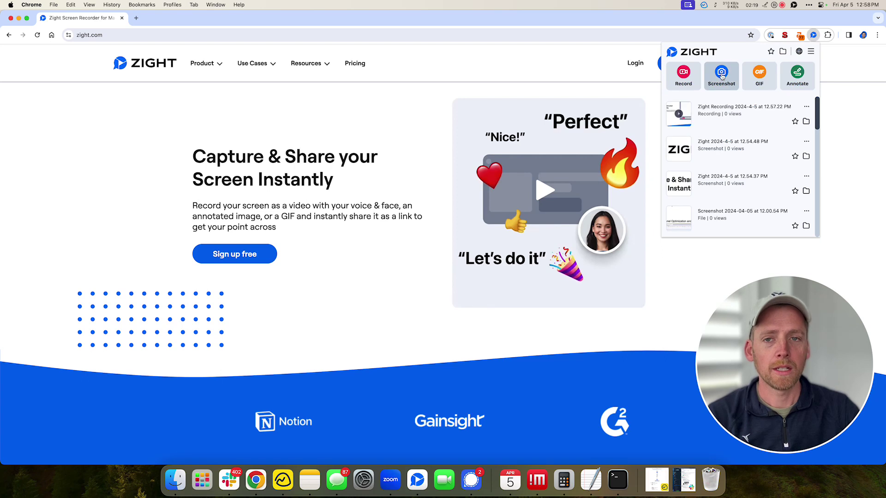
click(722, 77)
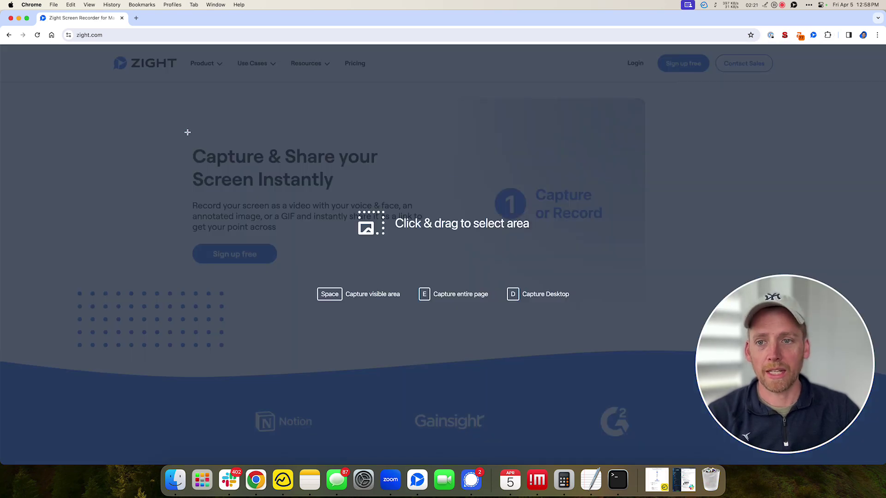
drag(164, 131, 439, 278)
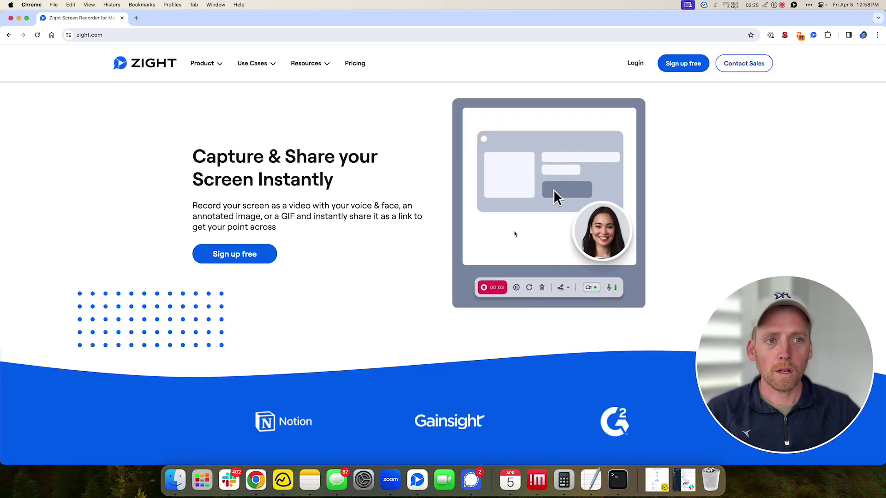
click(812, 36)
click(720, 79)
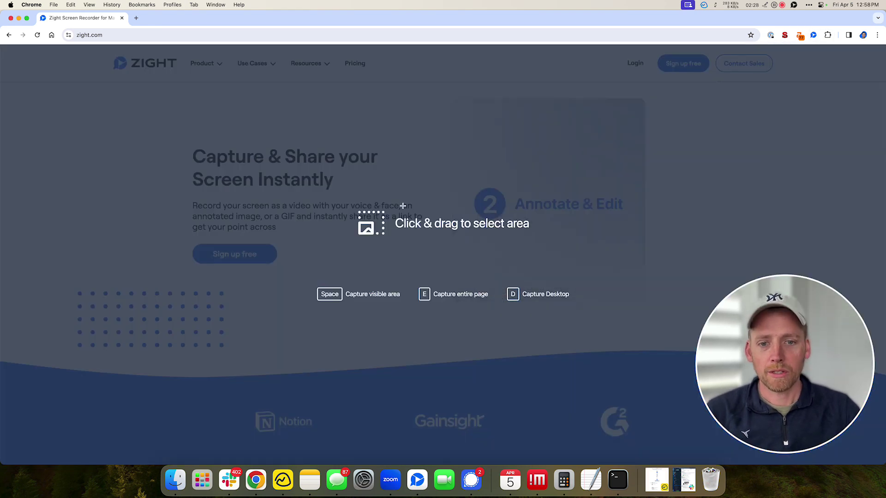
key(e)
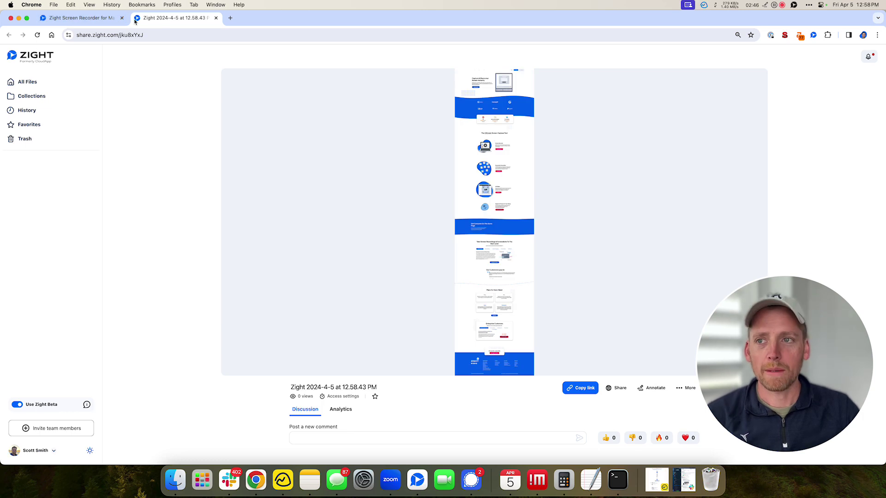
Return to zight.com scrolled up to the logos section and bring up Zight's capture options.
click(106, 19)
scroll(583, 151, up, 10)
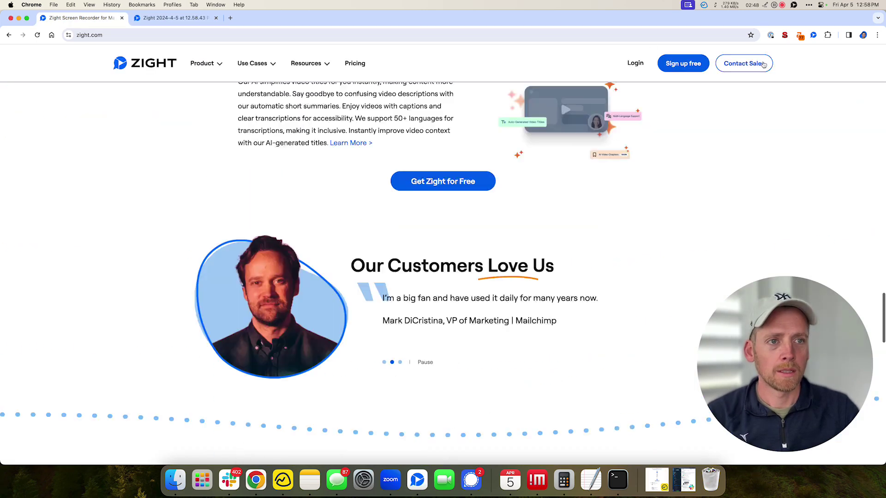
scroll(761, 103, up, 5)
scroll(777, 82, up, 5)
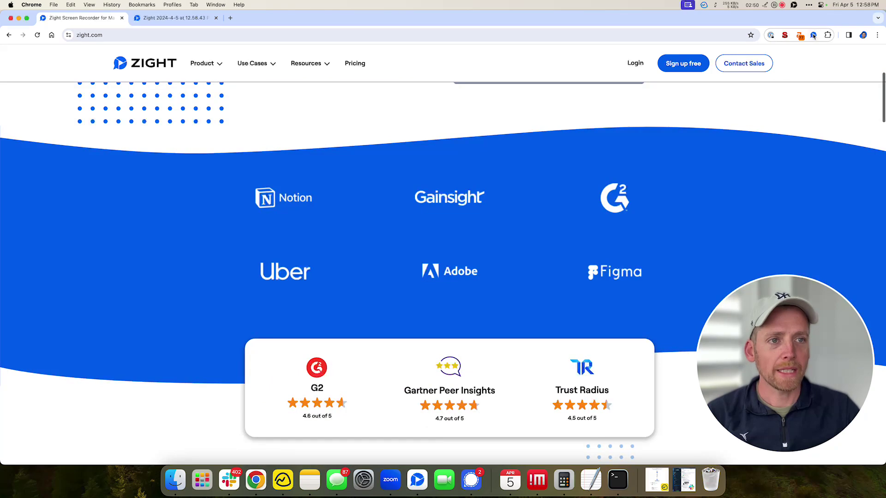
click(813, 35)
click(183, 18)
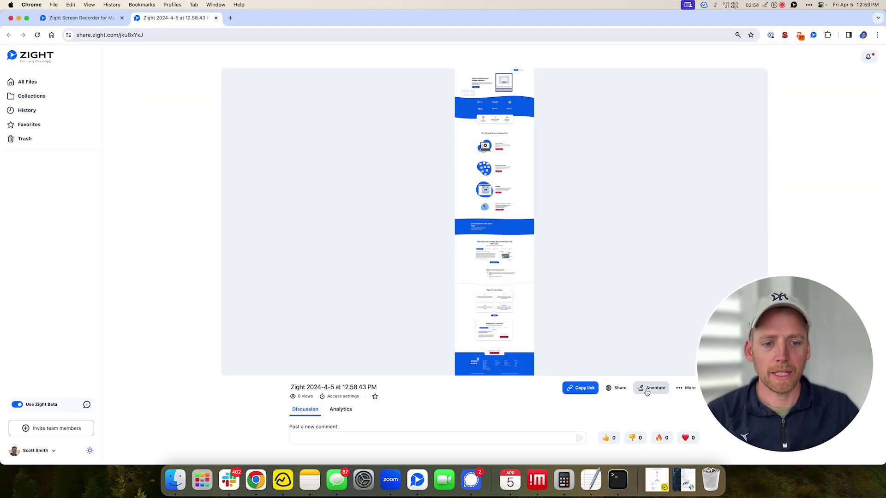
click(76, 18)
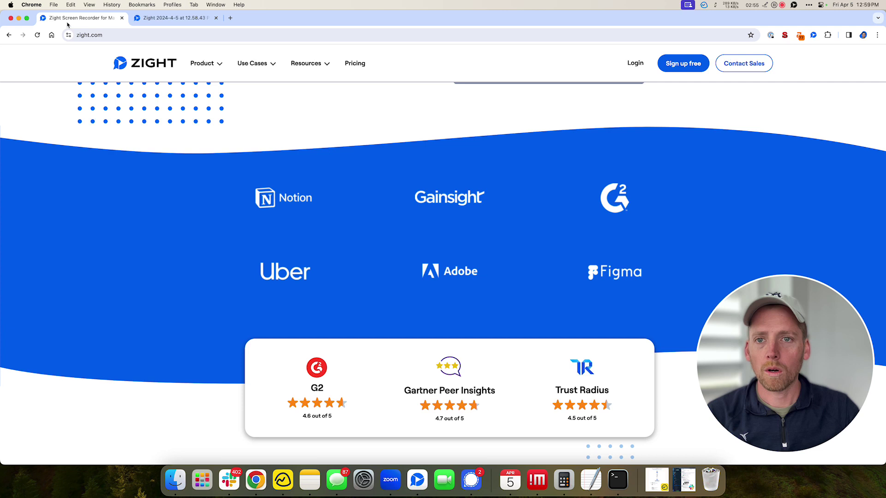
click(811, 37)
Area-screenshot the customer logos band, set its background colour to red, and close the editor.
click(799, 78)
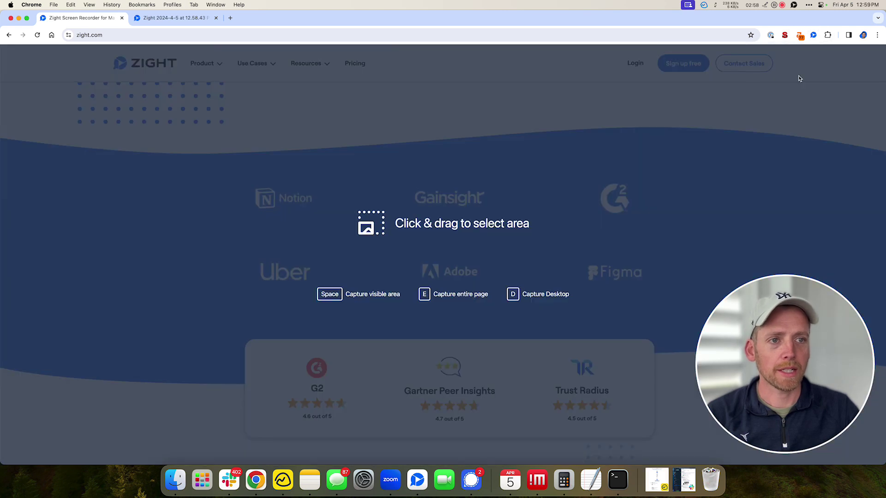
drag(242, 159, 670, 305)
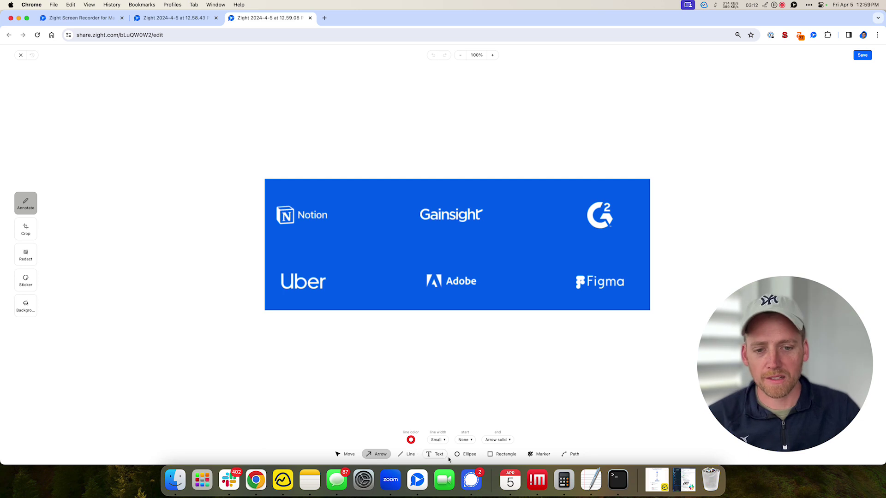
click(25, 280)
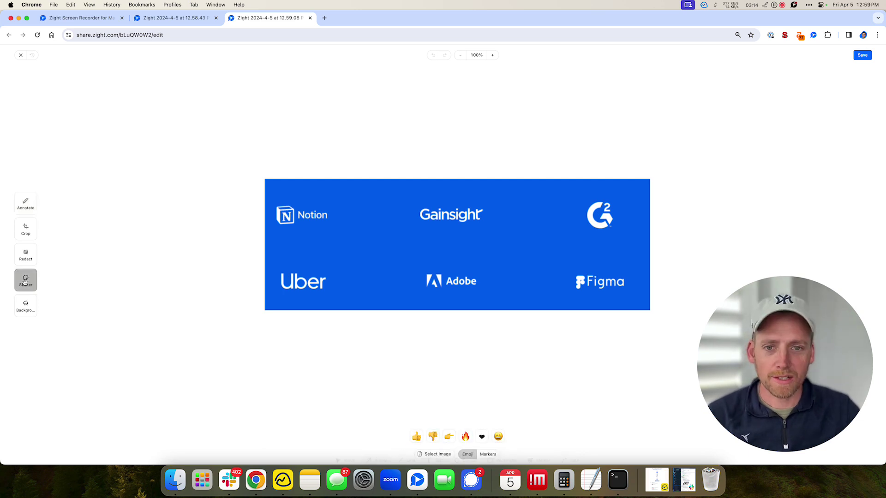
click(24, 309)
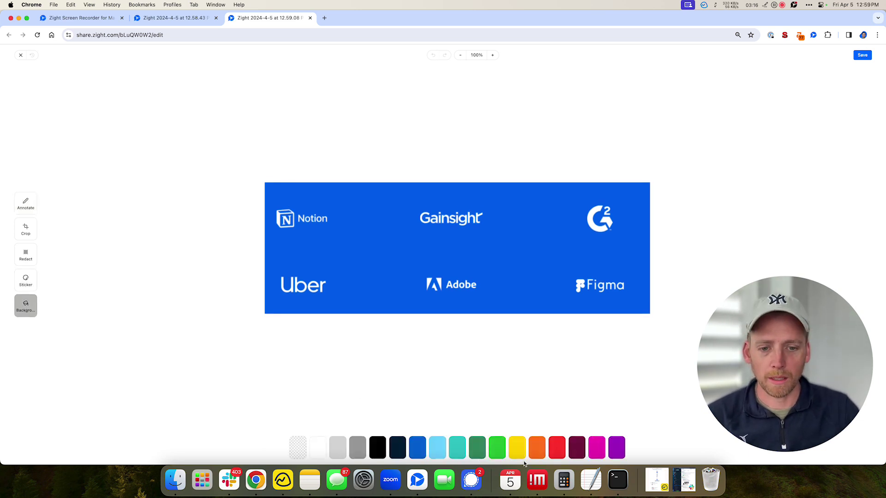
click(518, 453)
click(561, 450)
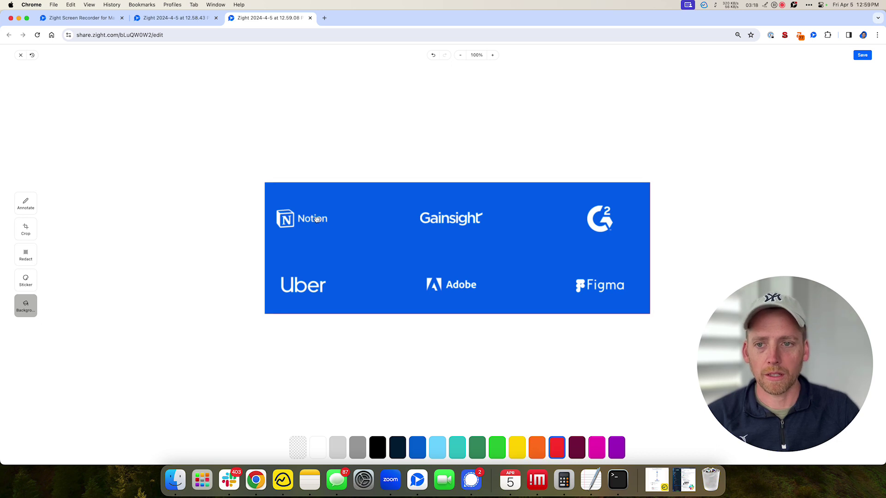
click(21, 55)
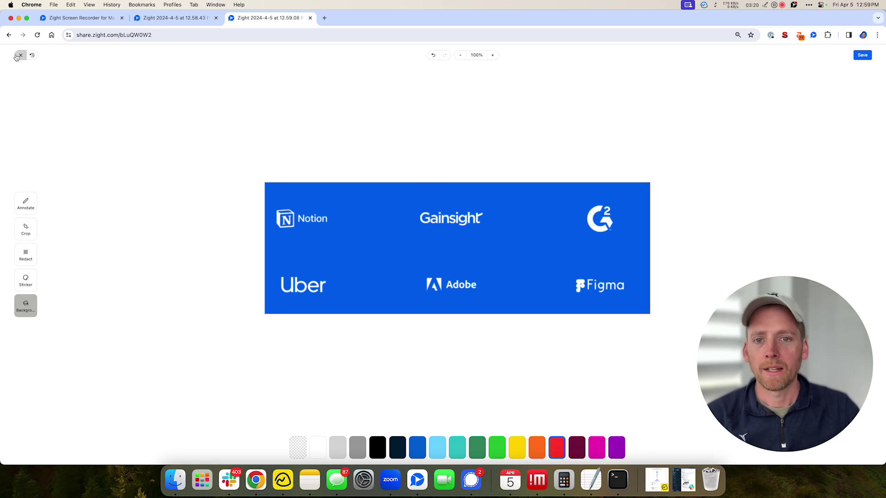
Switch to the zight.com tab and open the Zight extension's capture panel.
click(80, 18)
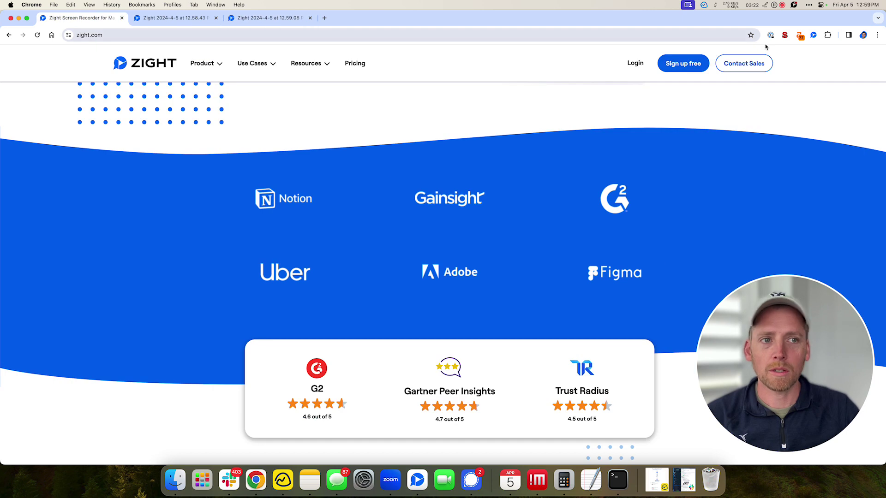
click(813, 34)
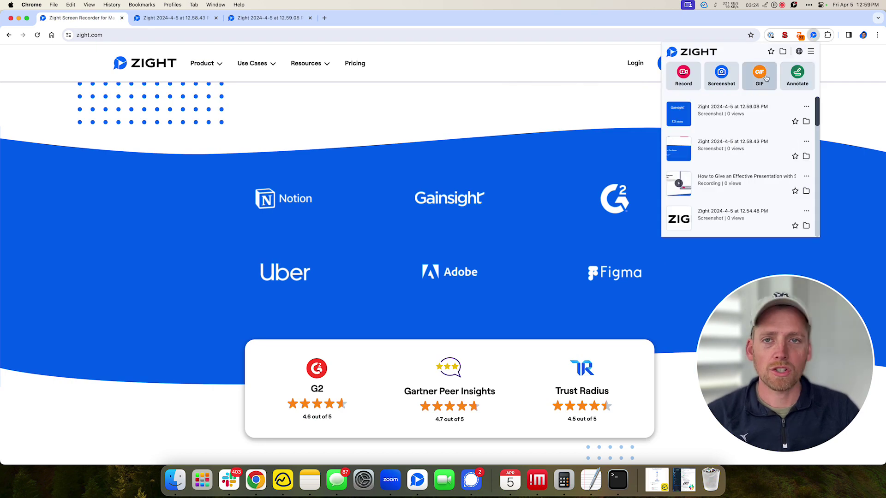